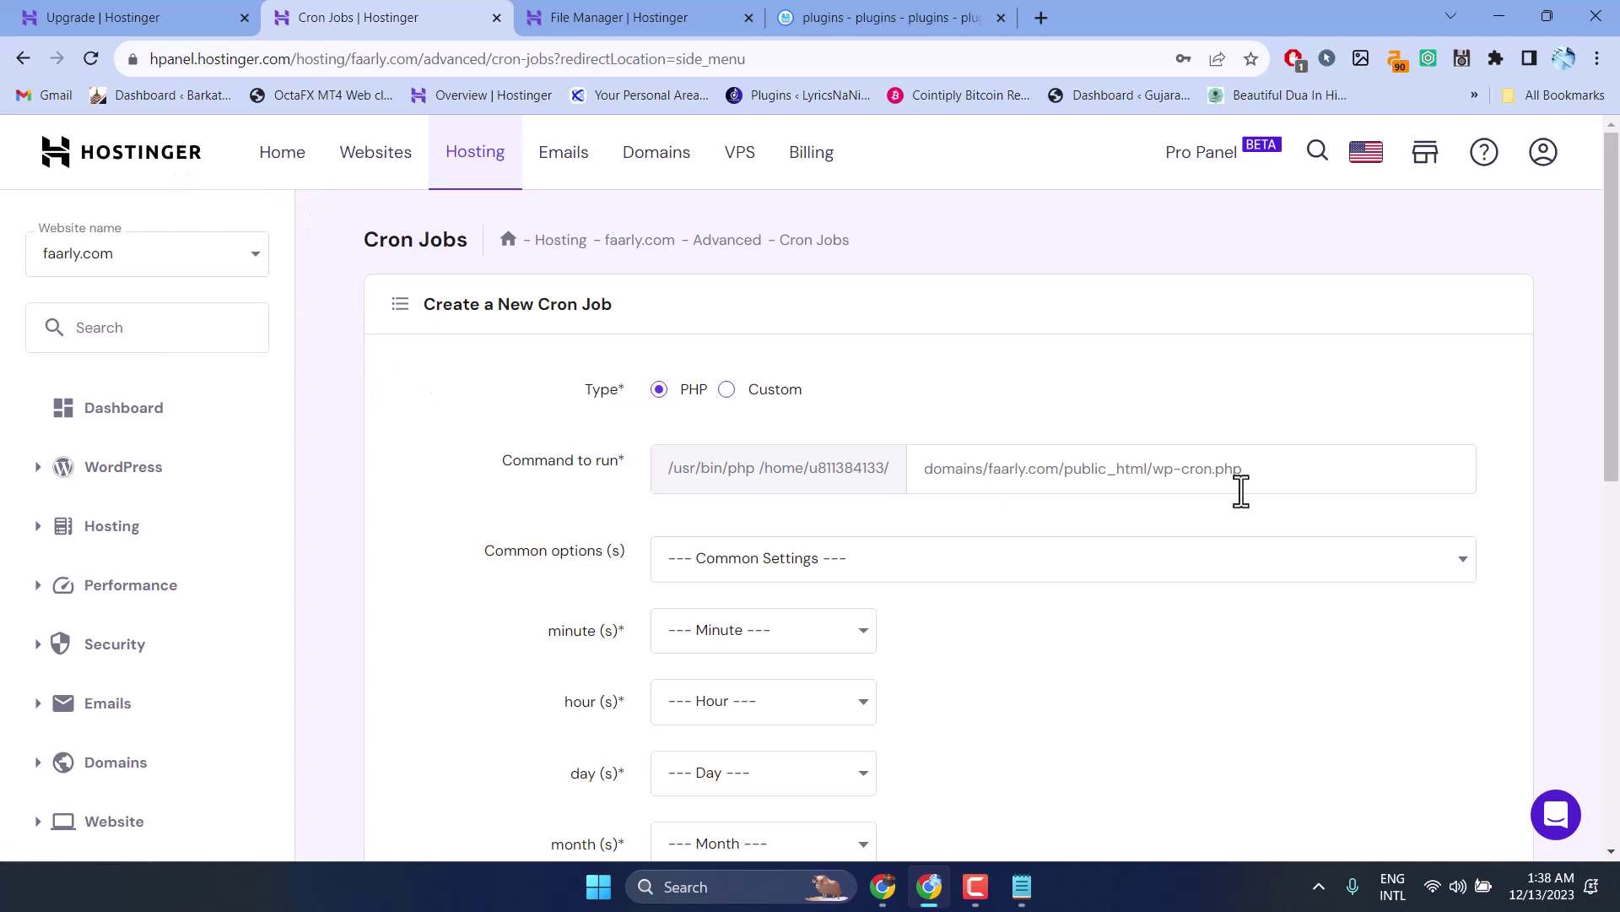
scroll(1257, 488, down, 2)
scroll(1255, 486, up, 2)
Leave the Cron Jobs page for the Websites list showing faarly.com.
click(386, 184)
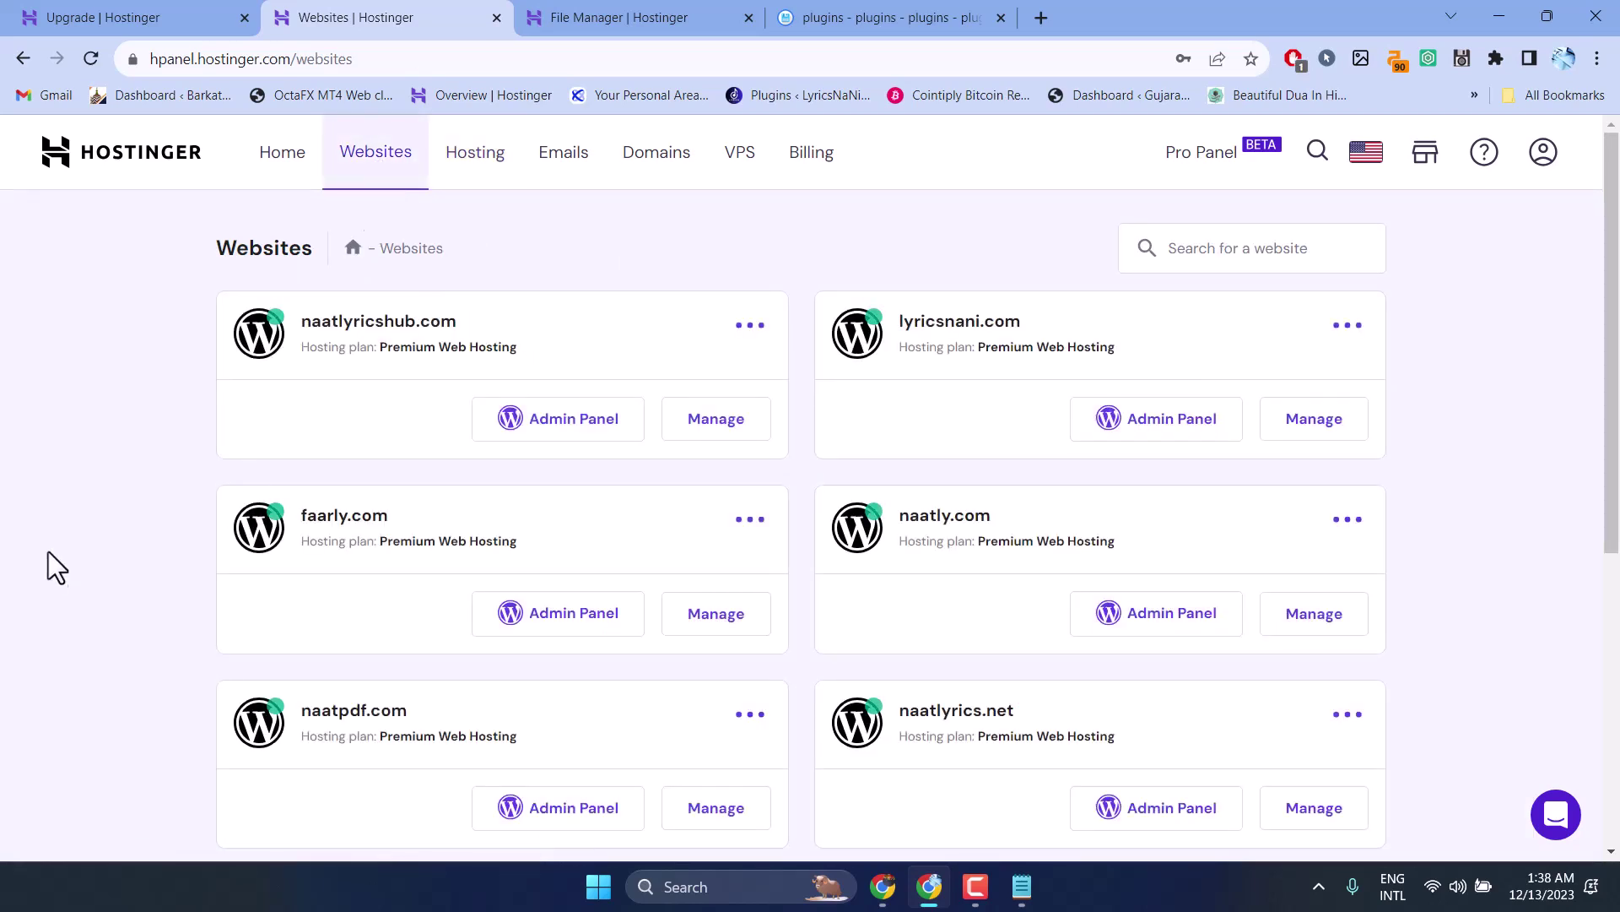
Open faarly.com's hosting management and go to Advanced > Cron Jobs.
click(695, 633)
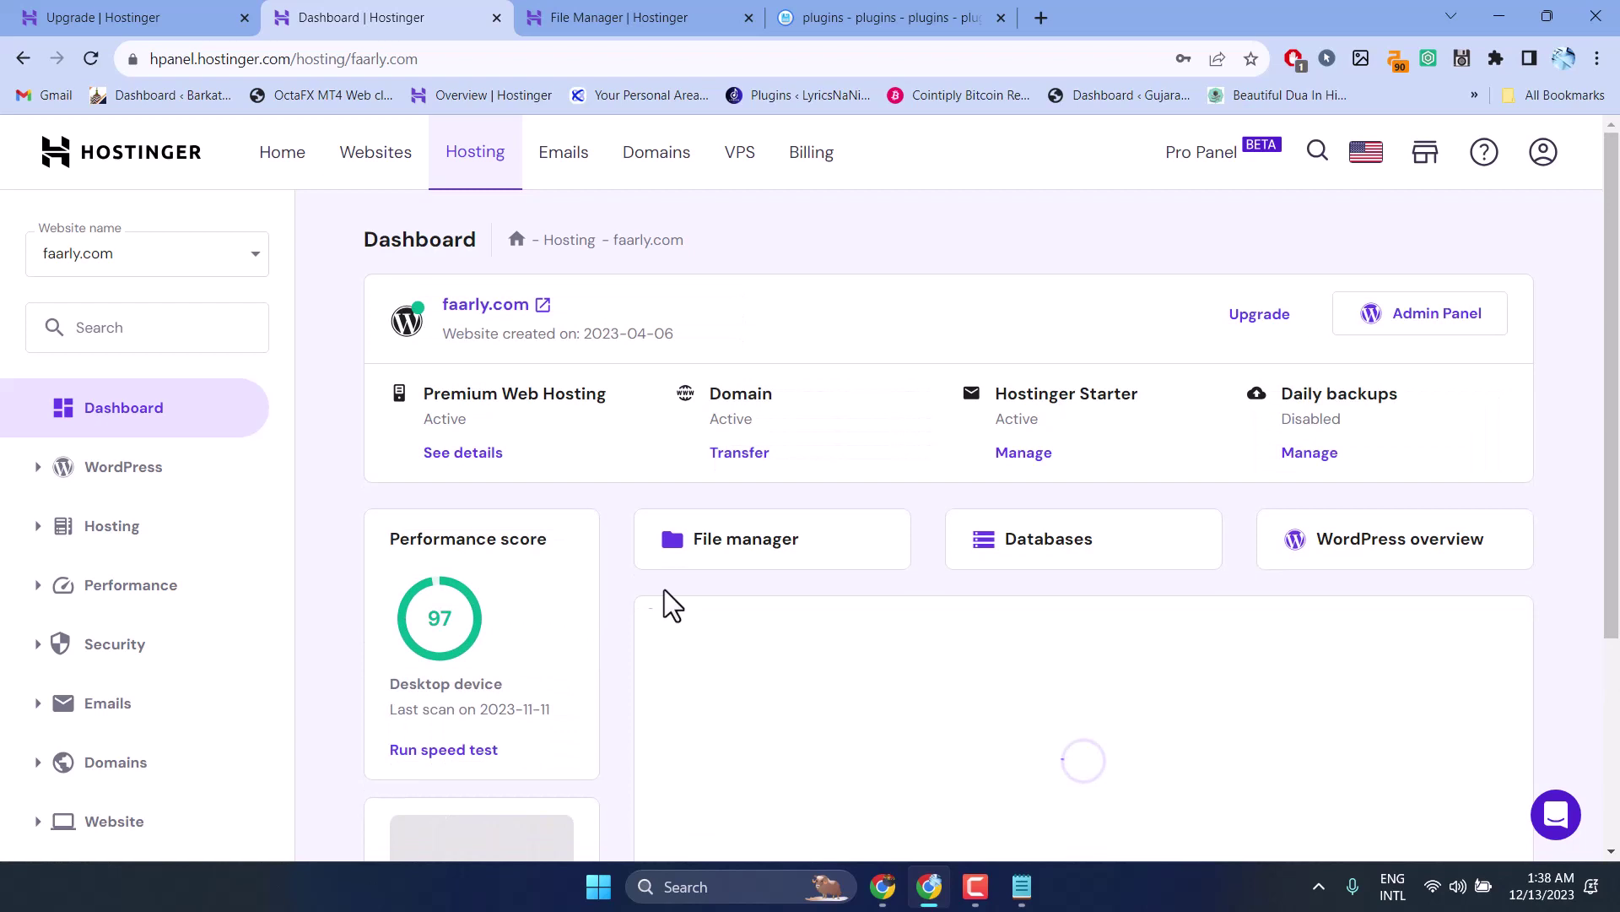
scroll(133, 520, down, 3)
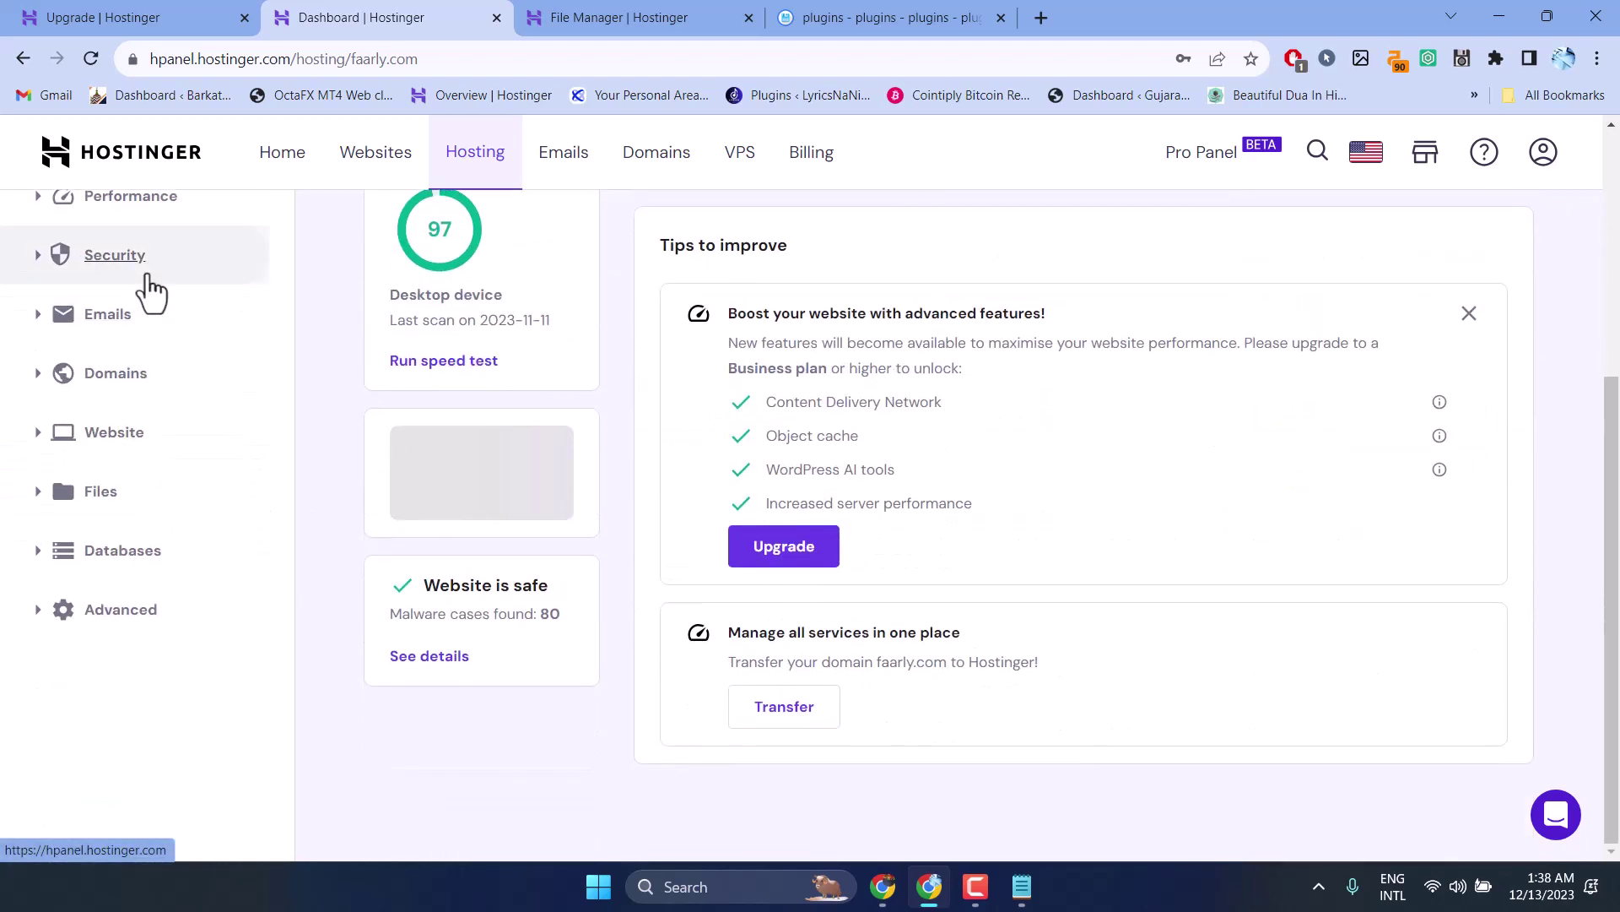
click(44, 616)
scroll(196, 491, down, 3)
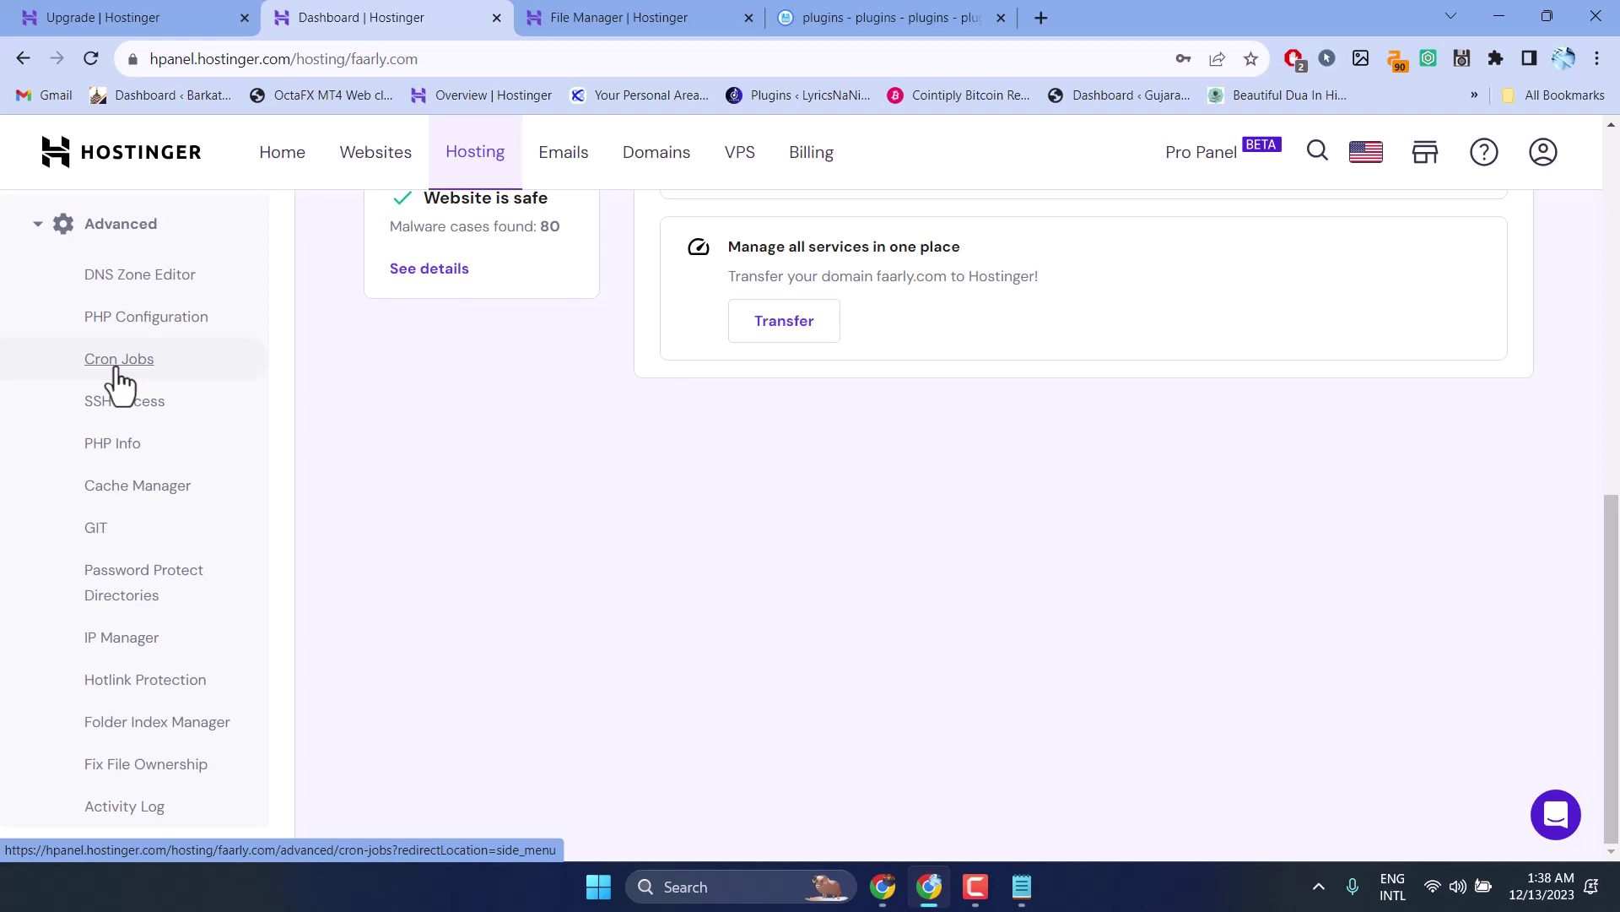
click(121, 368)
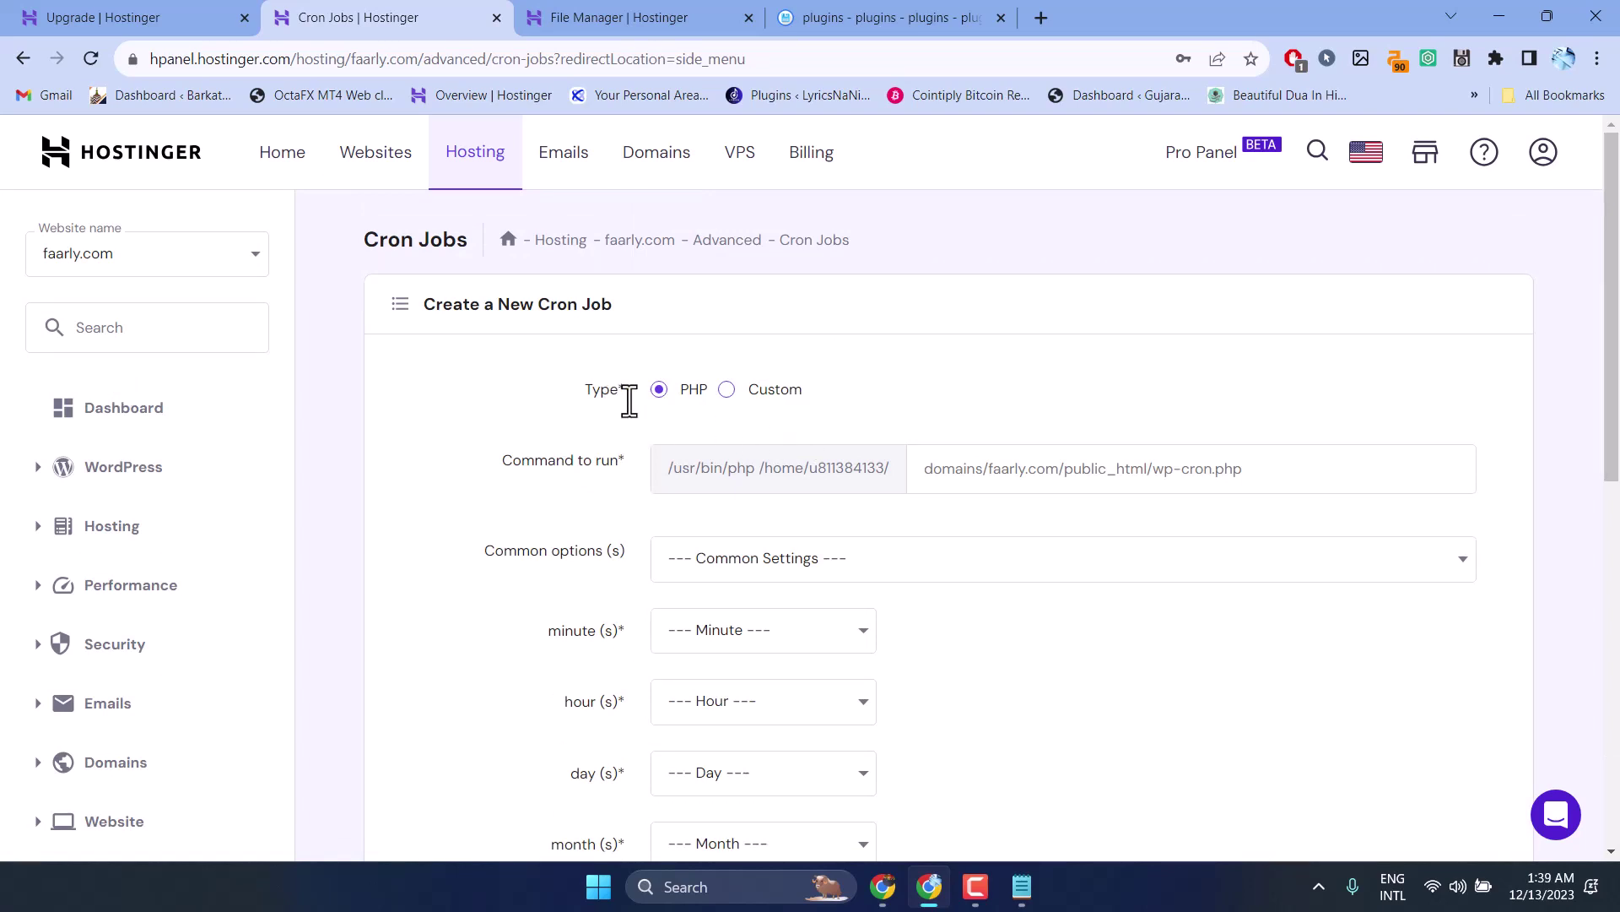
Set the PHP job's command to the techproadvice.com core/cron.php script path.
click(728, 391)
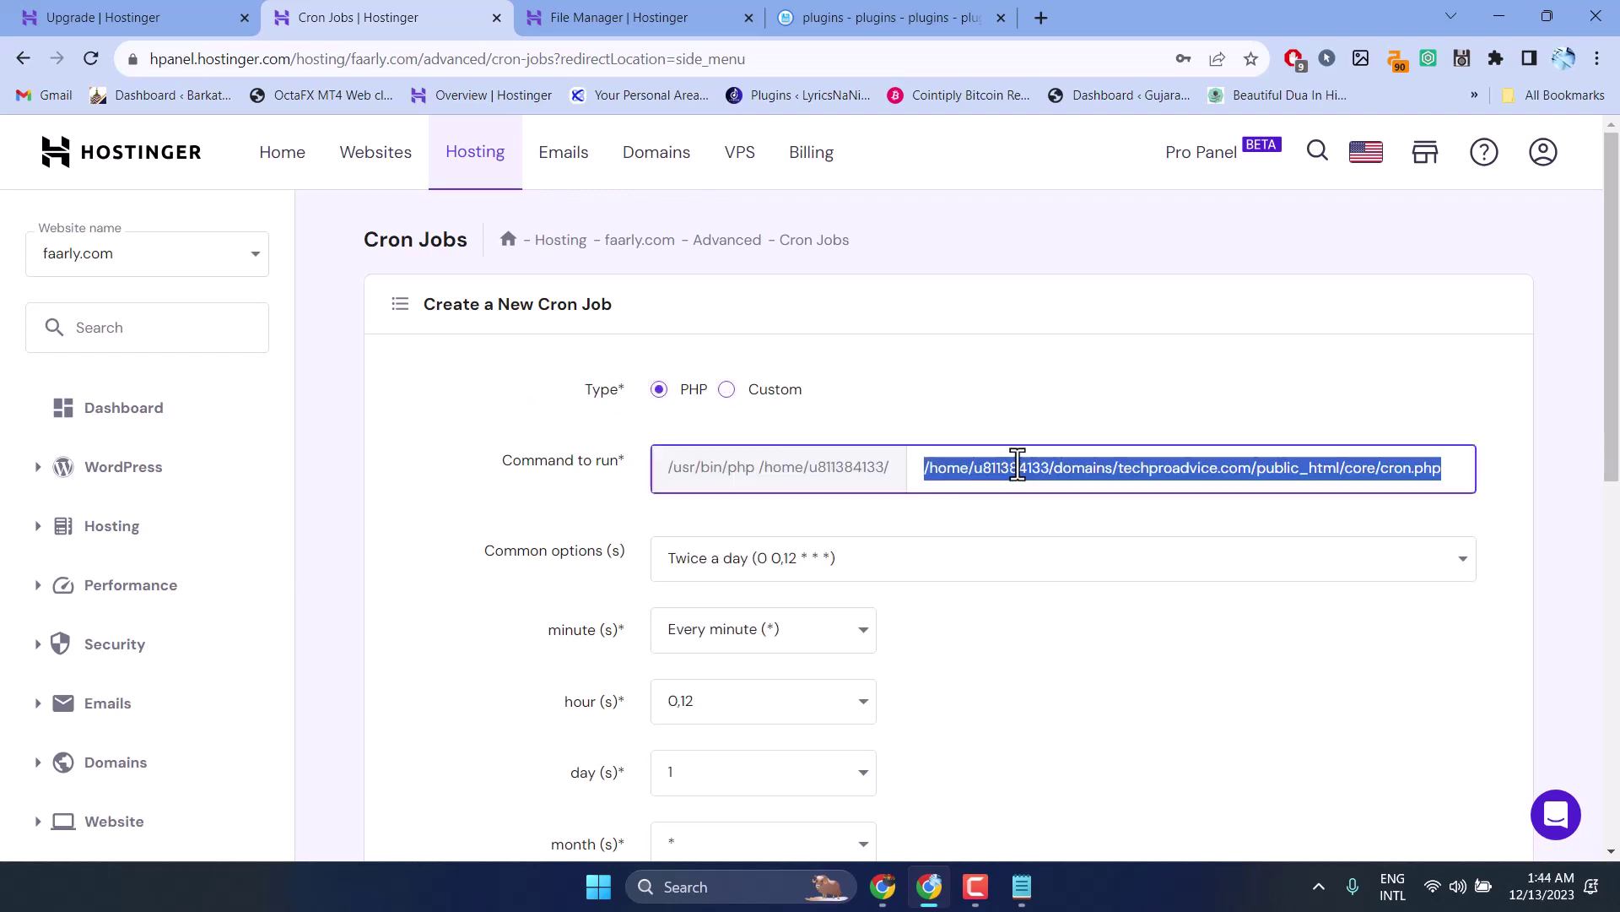
key(BackSpace)
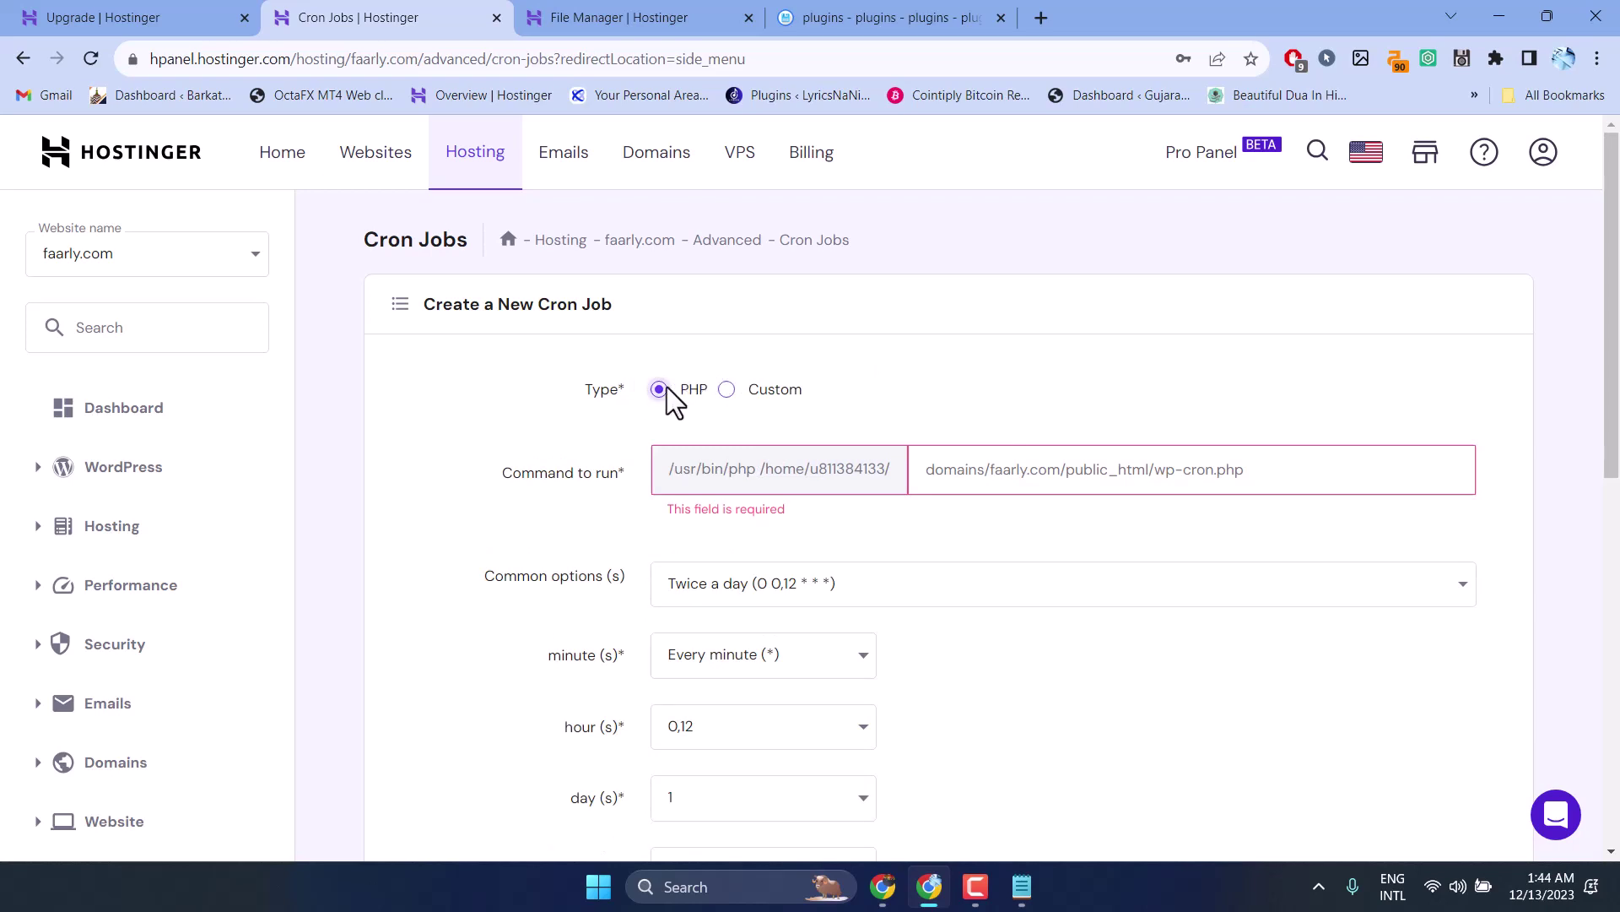
click(726, 390)
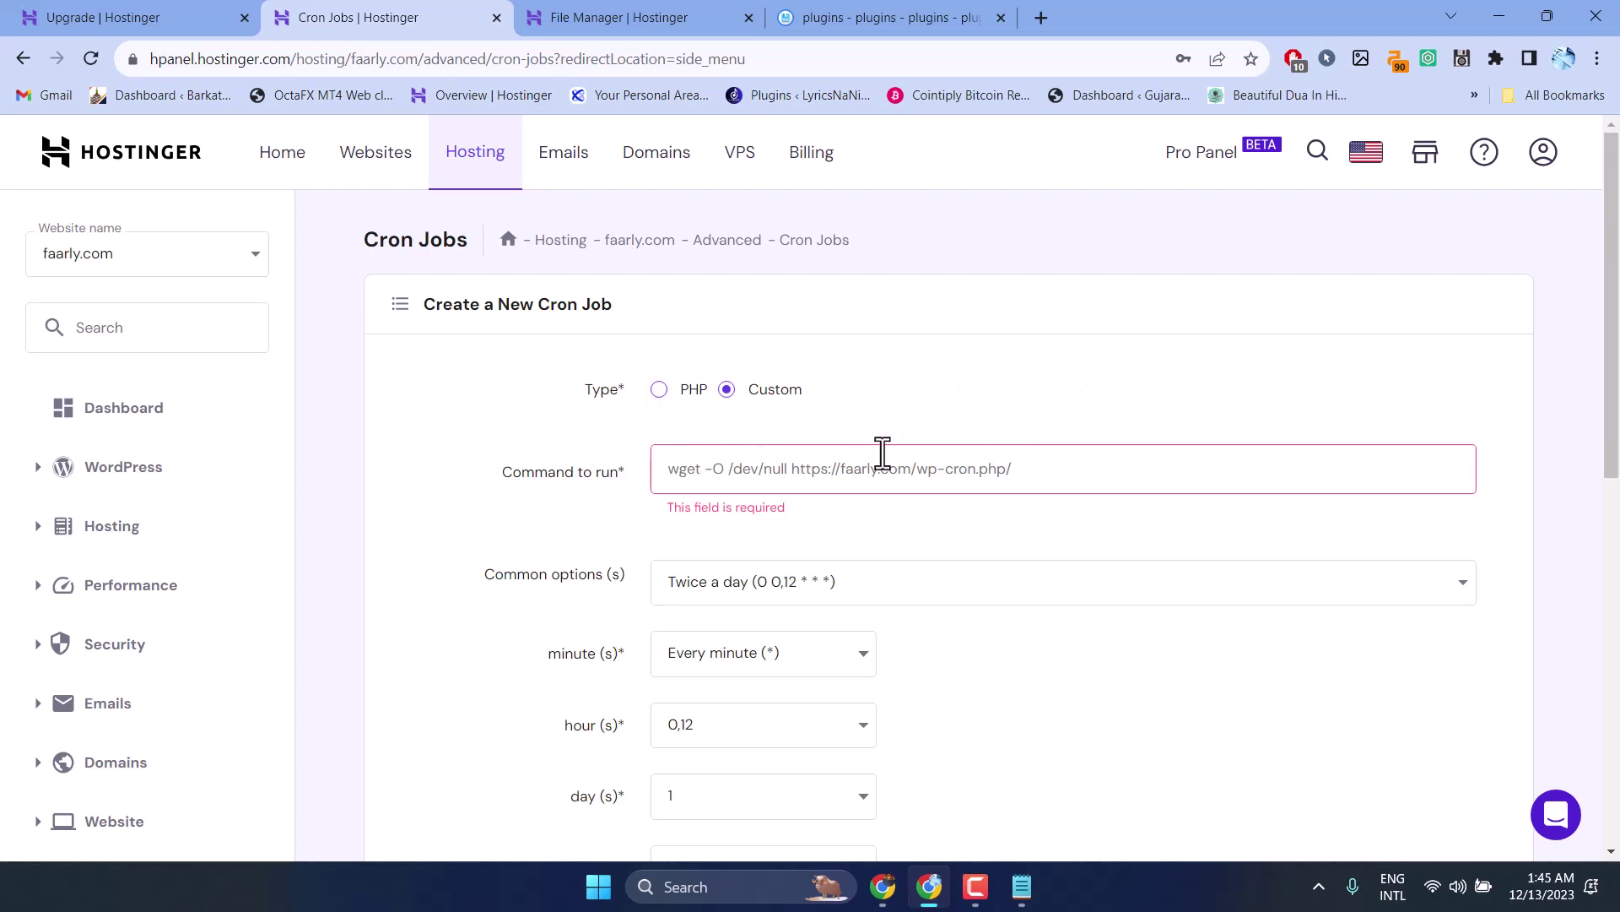
click(660, 391)
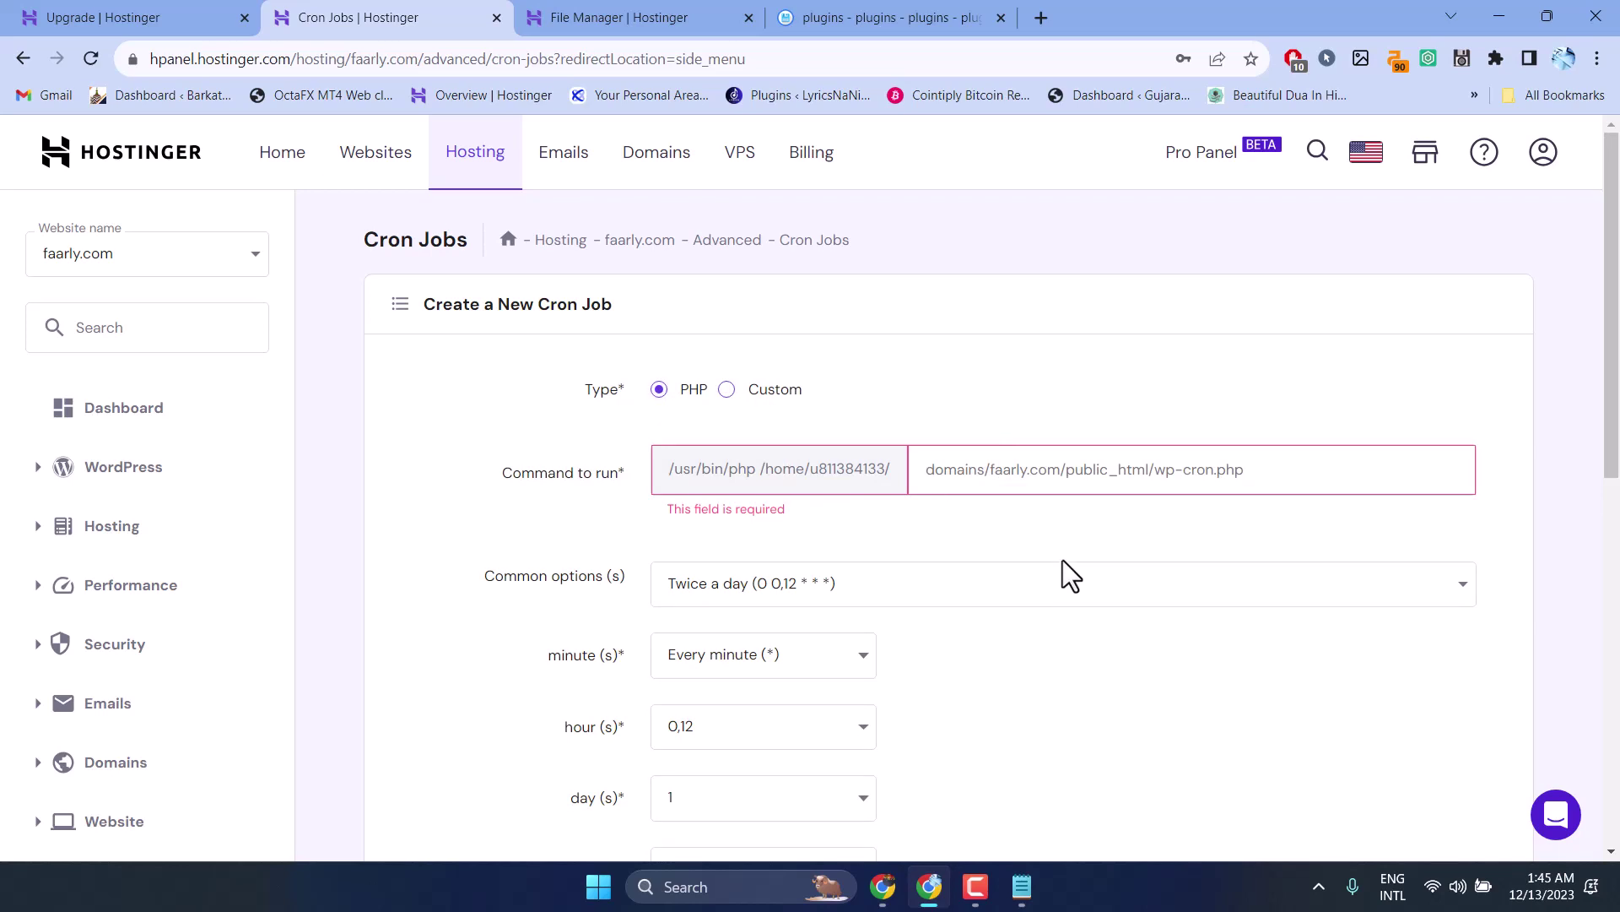
text(/home/u811384133/domains/techproadvice.com/public_html/core/cron.php)
scroll(657, 434, down, 2)
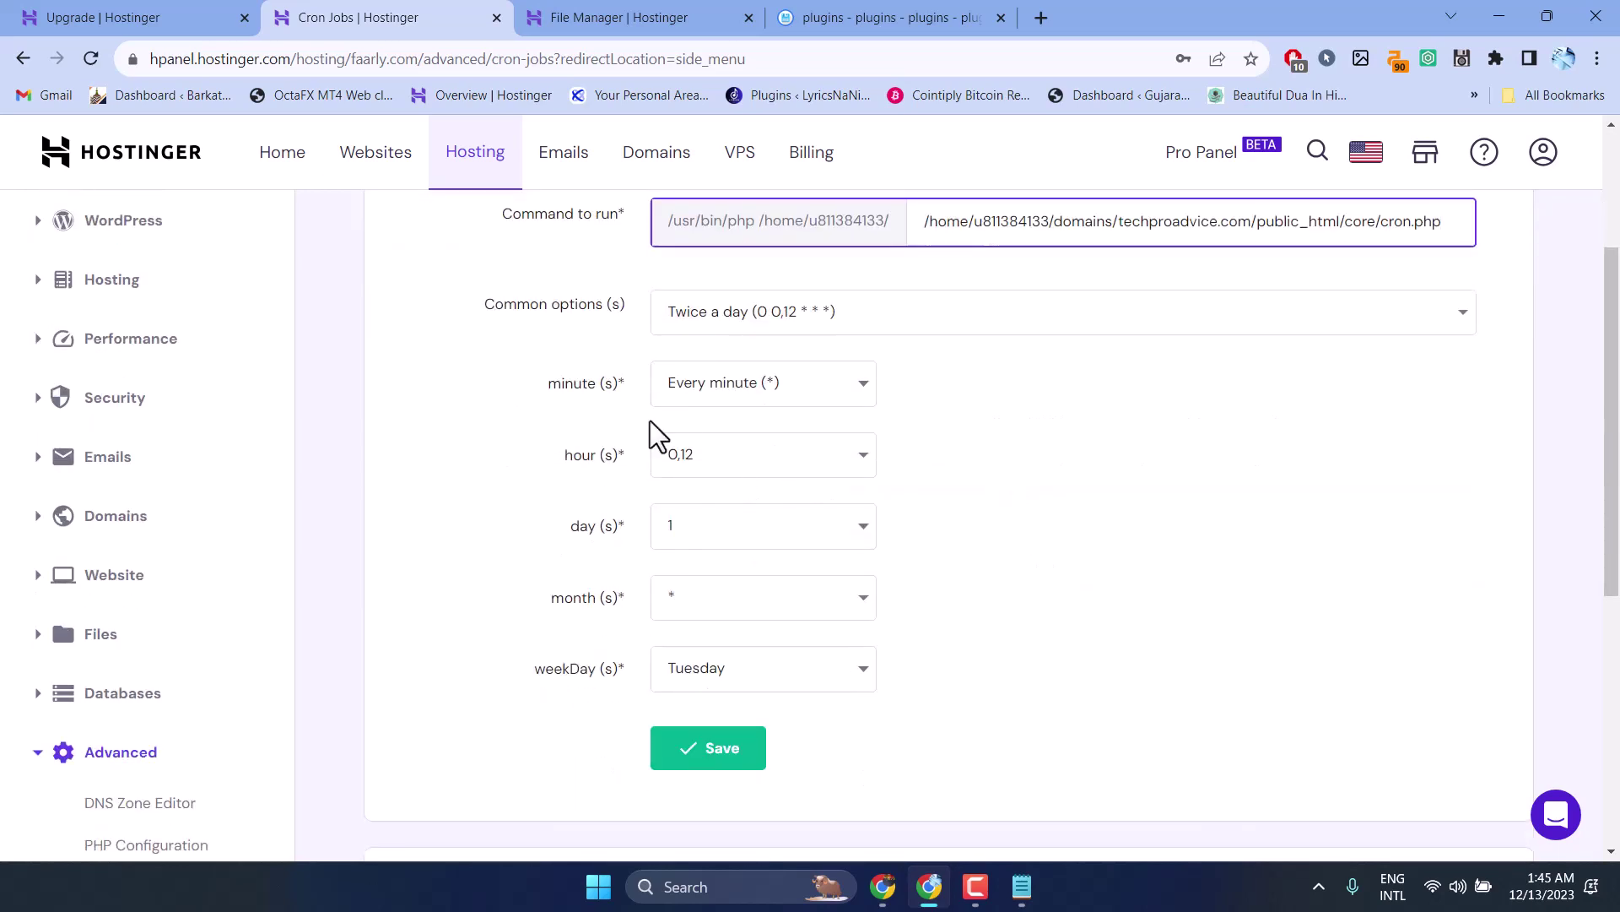
Schedule the job from the Once a day preset: hour 2, day 3, April, Thursday.
click(874, 309)
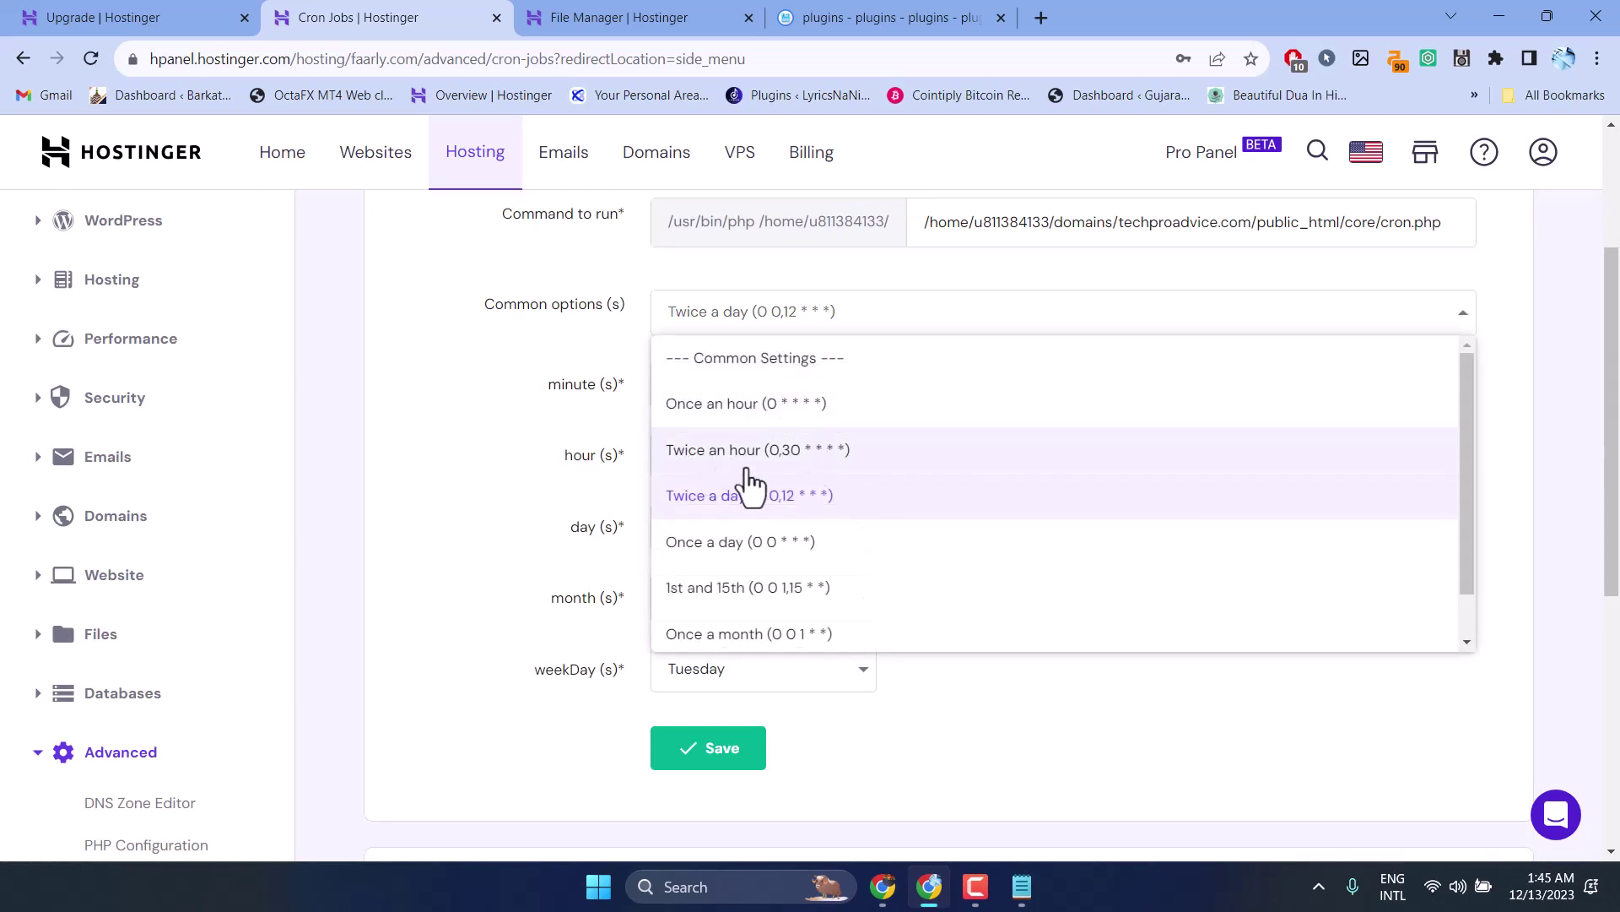
scroll(956, 557, down, 1)
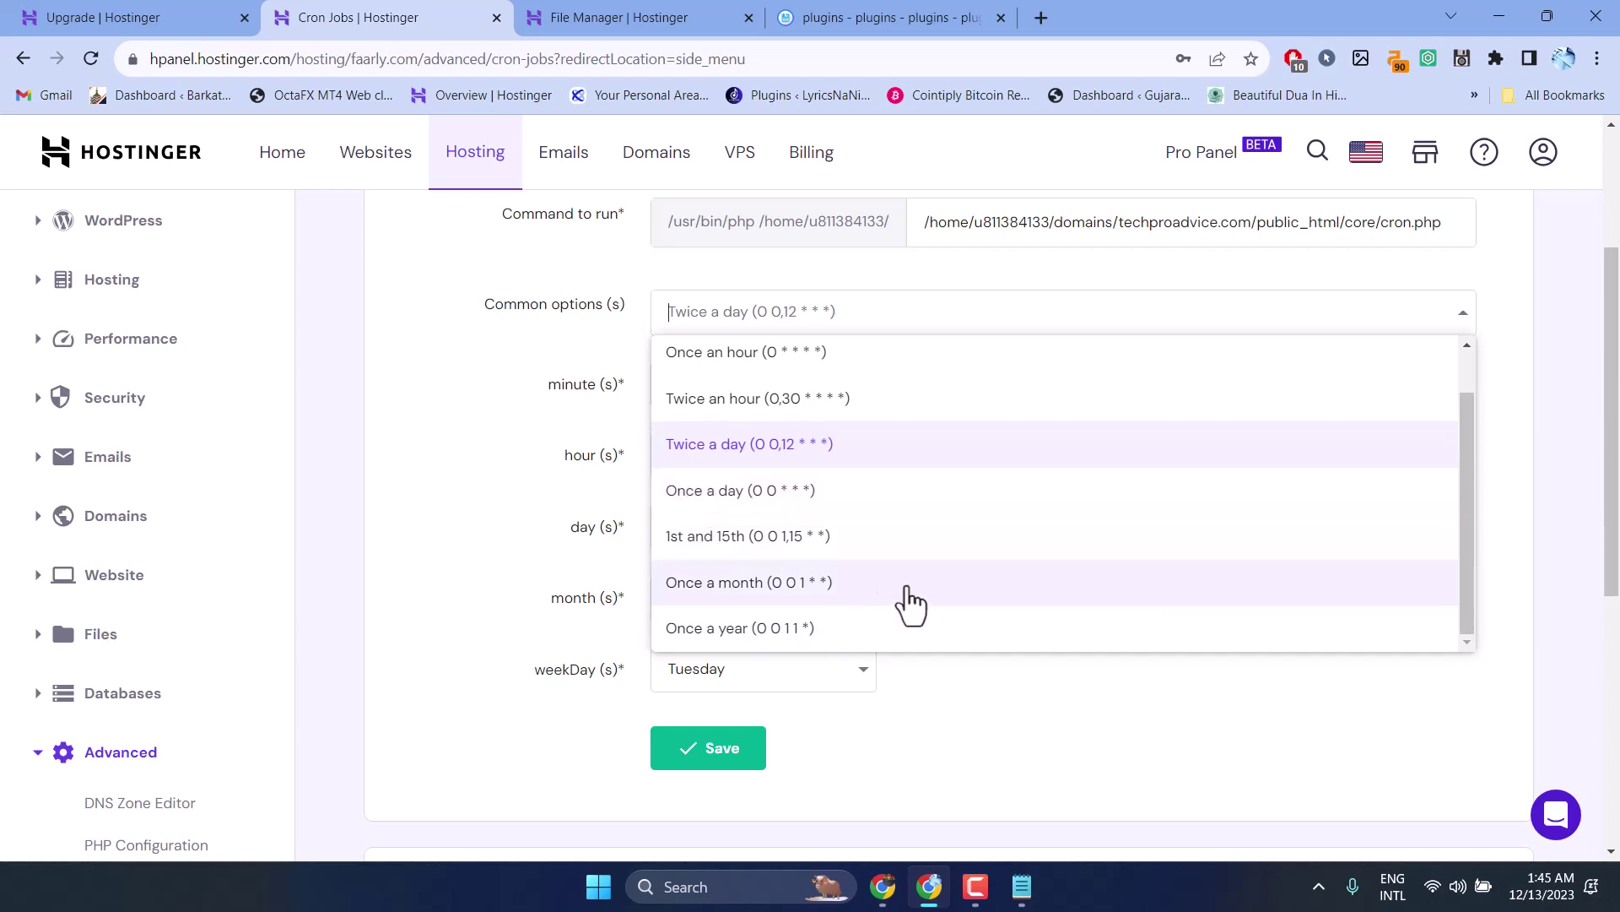
click(735, 493)
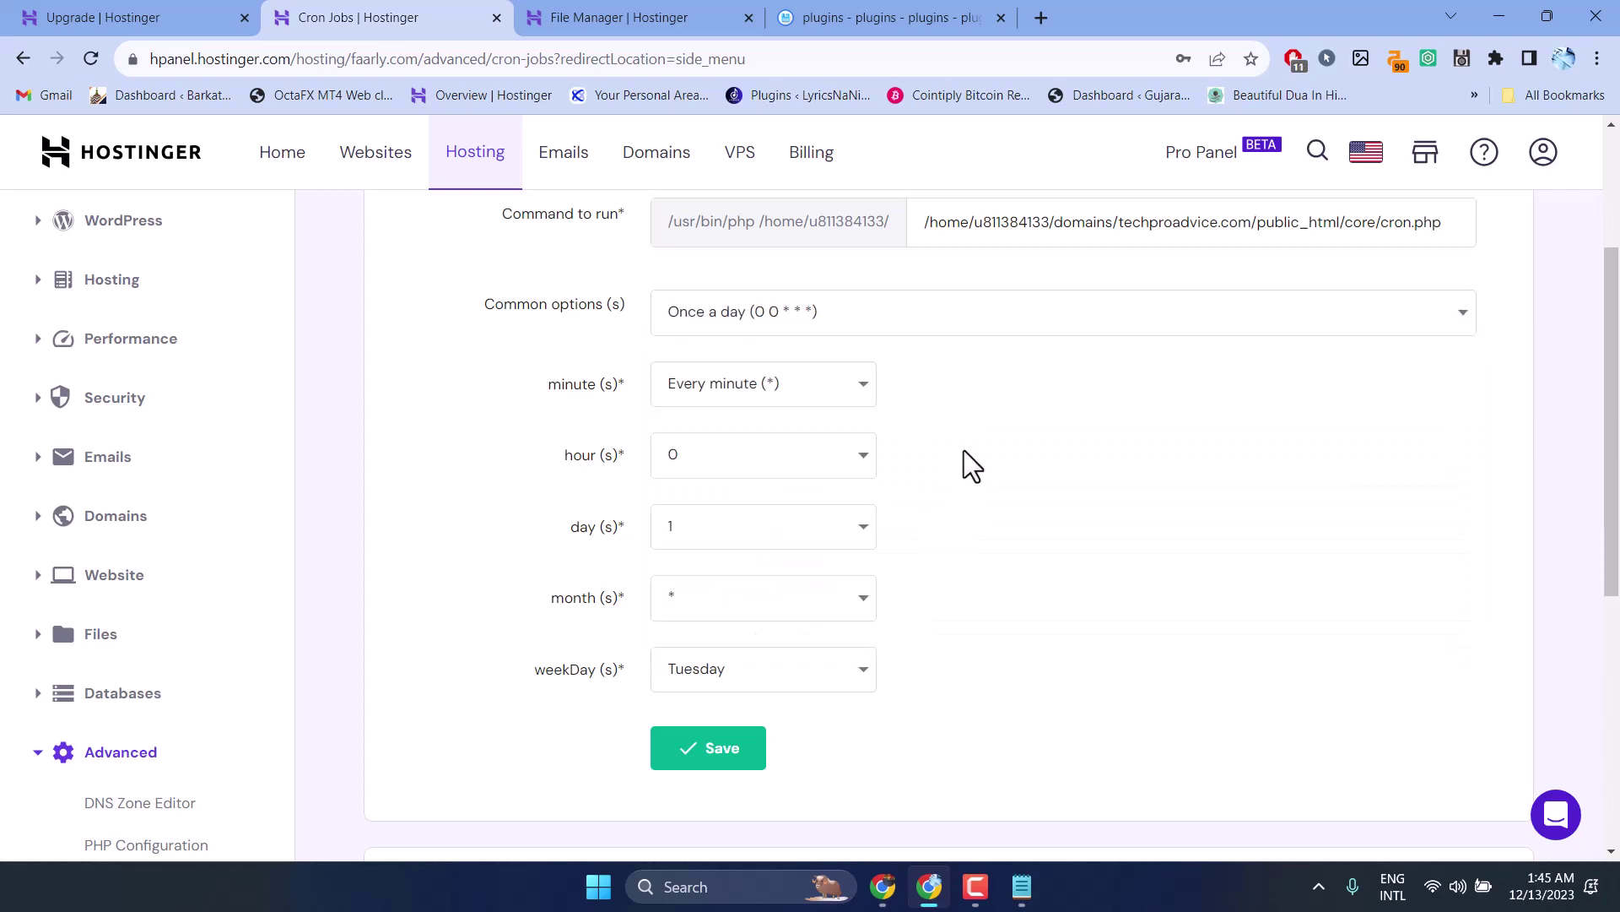
click(771, 465)
click(678, 646)
scroll(974, 500, down, 2)
click(728, 281)
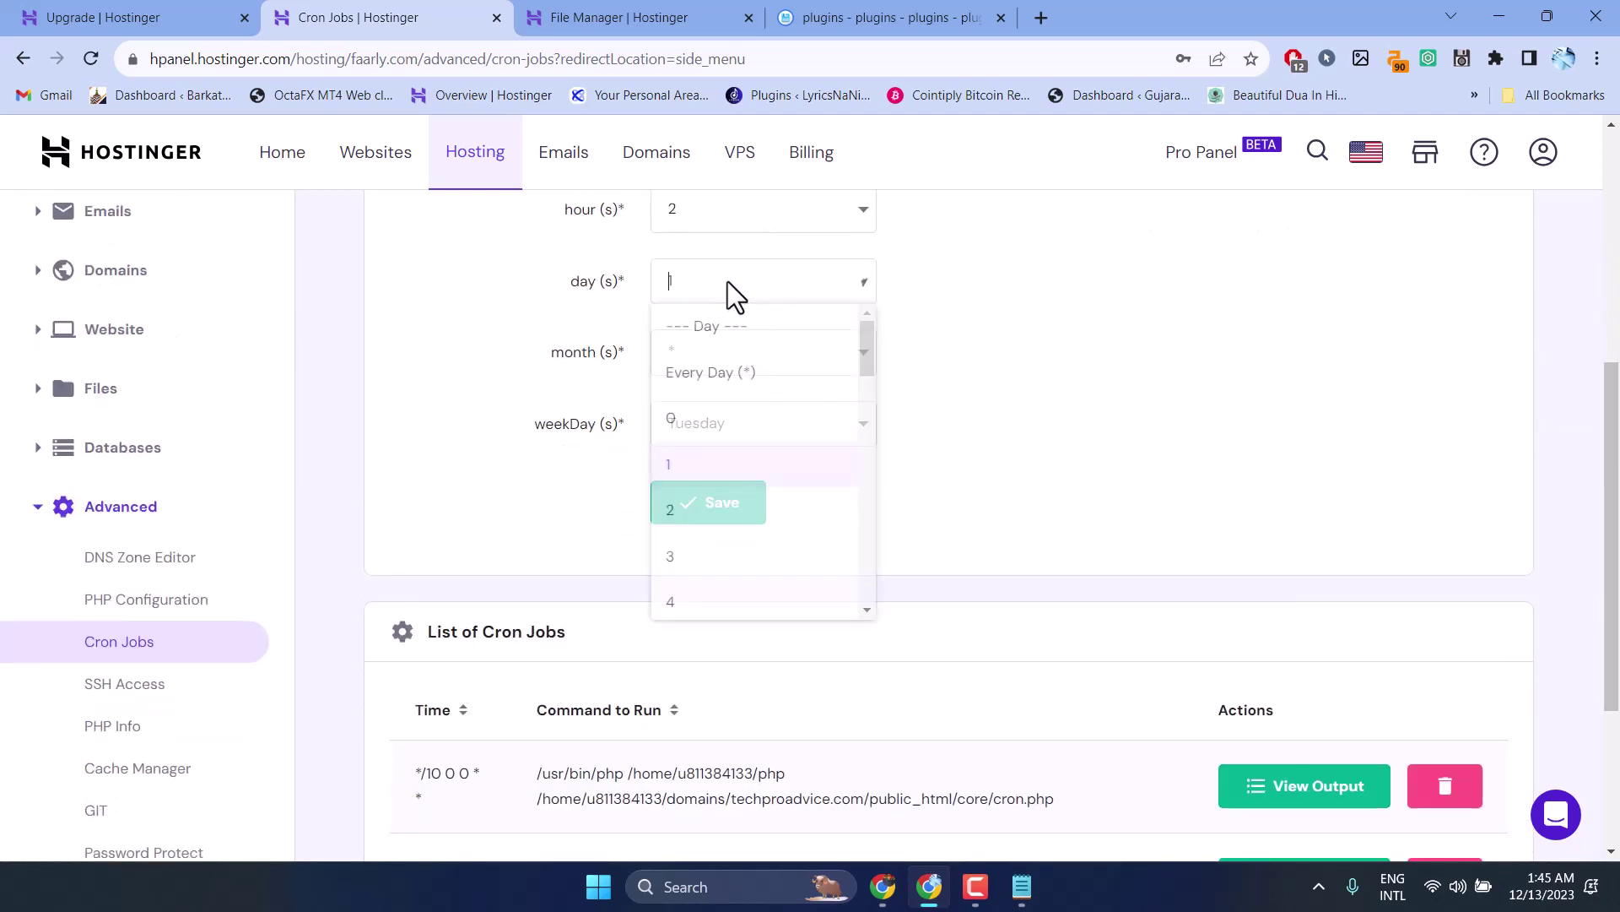
click(713, 557)
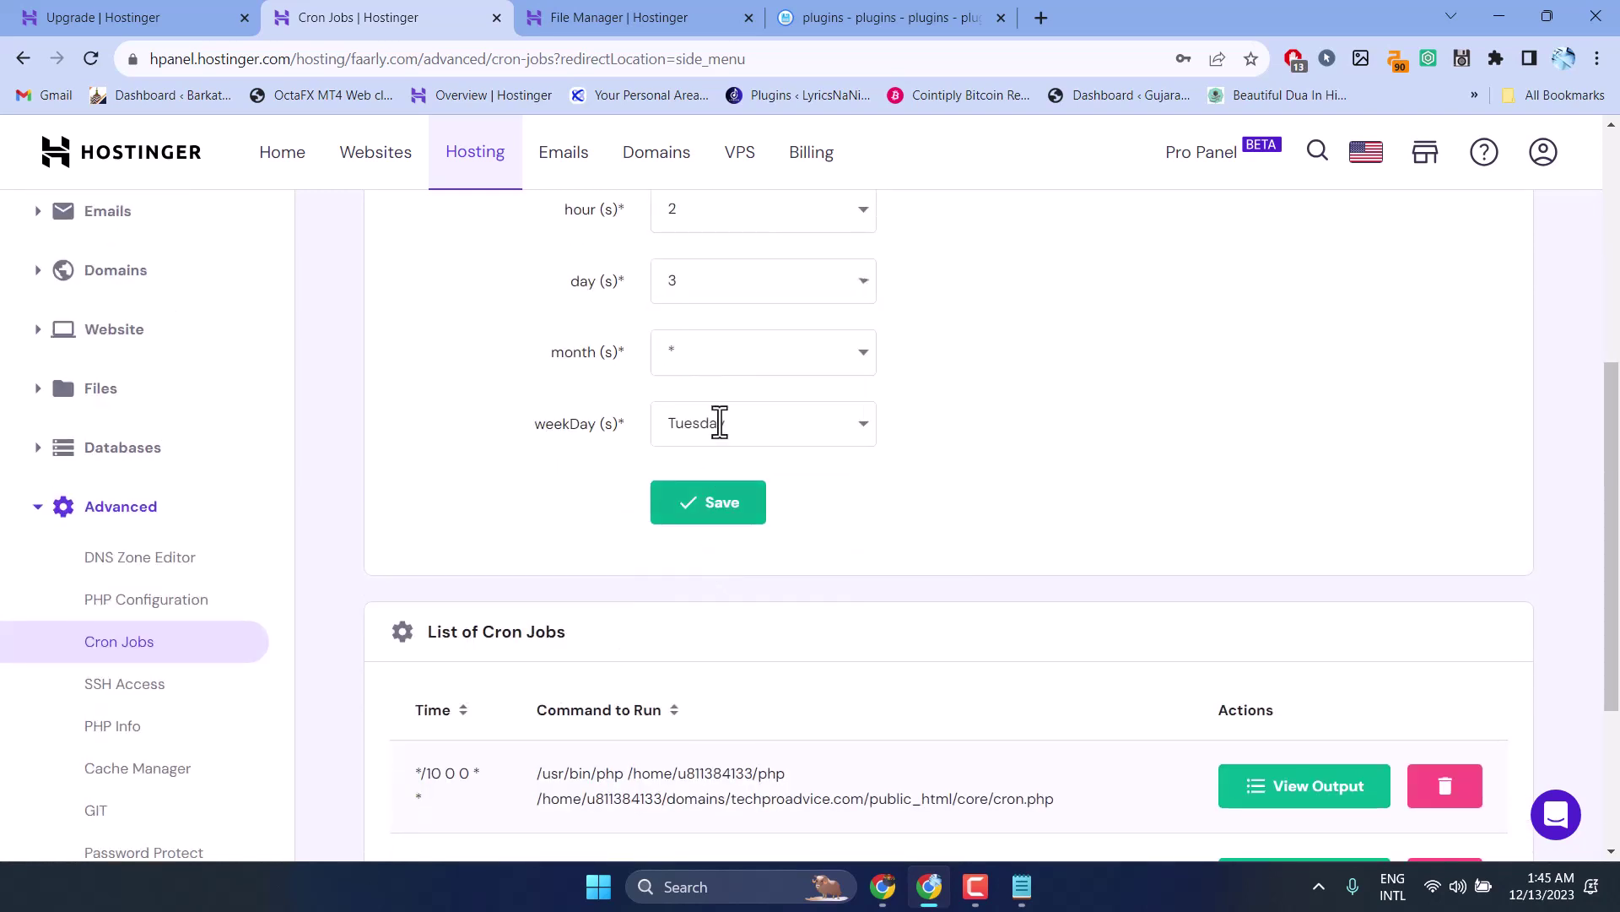
click(707, 356)
click(698, 586)
click(830, 432)
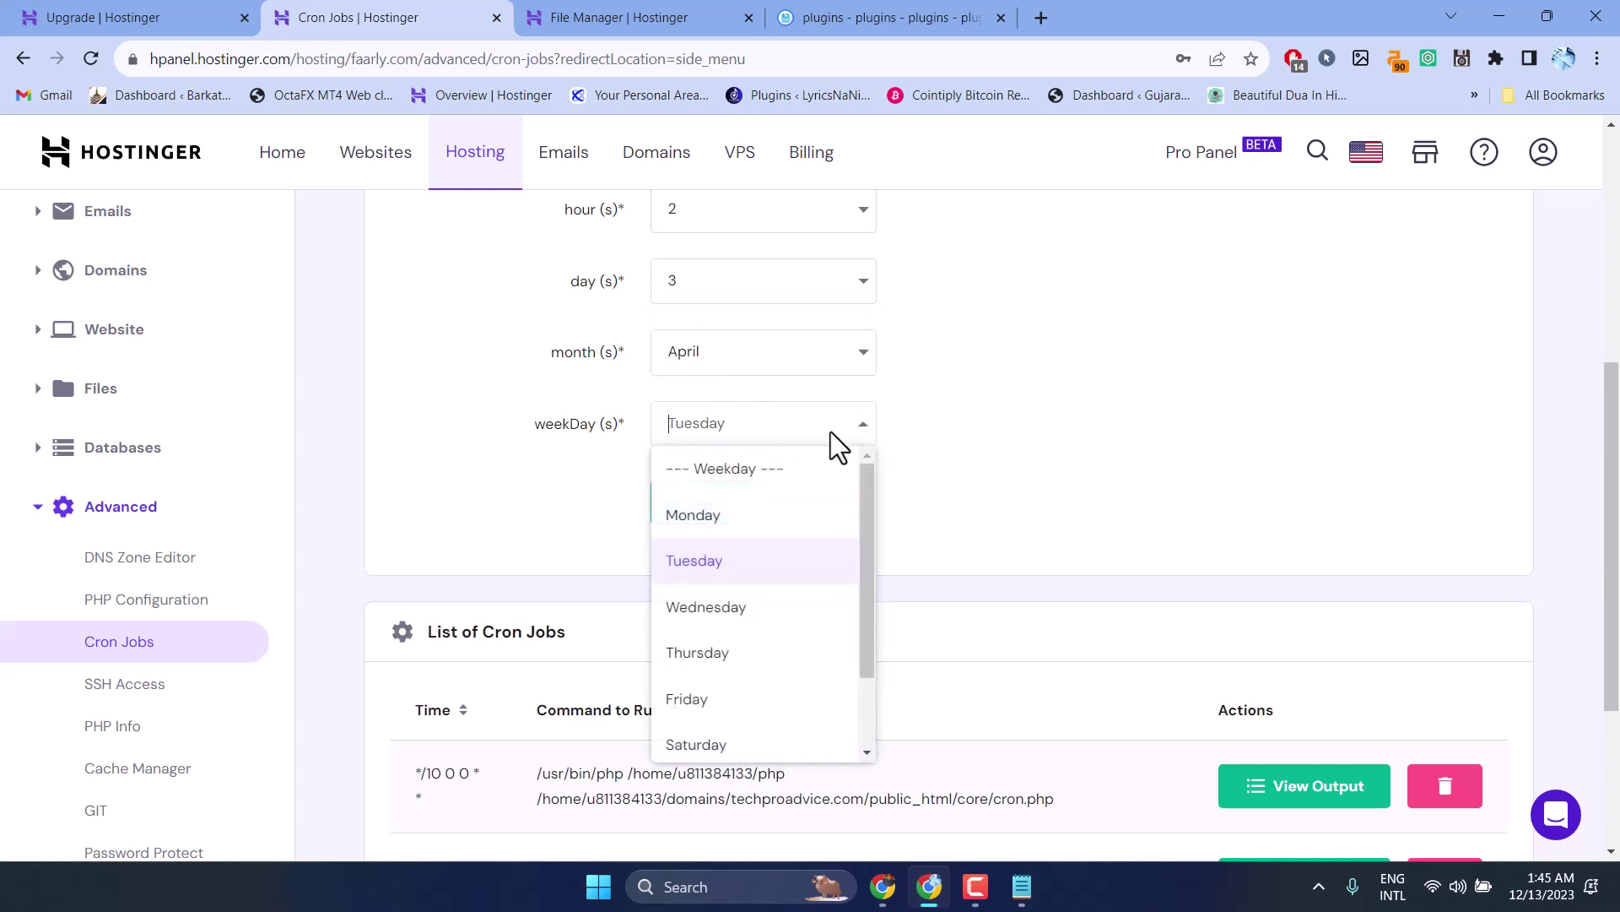
click(760, 653)
scroll(1017, 474, up, 4)
scroll(1016, 474, down, 2)
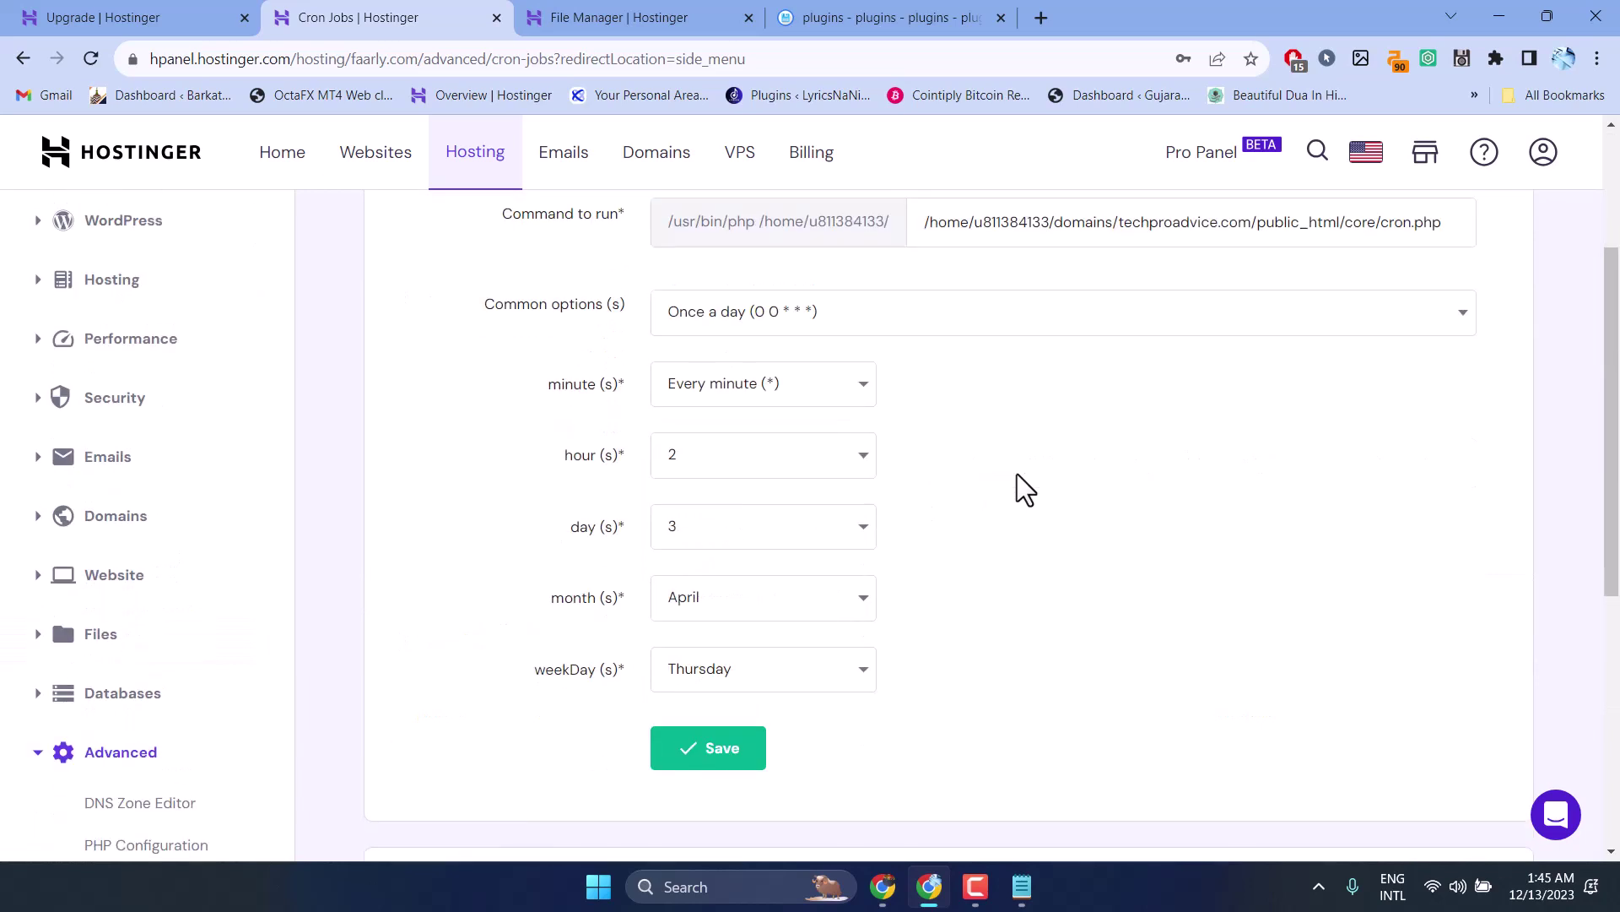
Save the cron job so it's listed with schedule * 2 3 4 4.
click(723, 756)
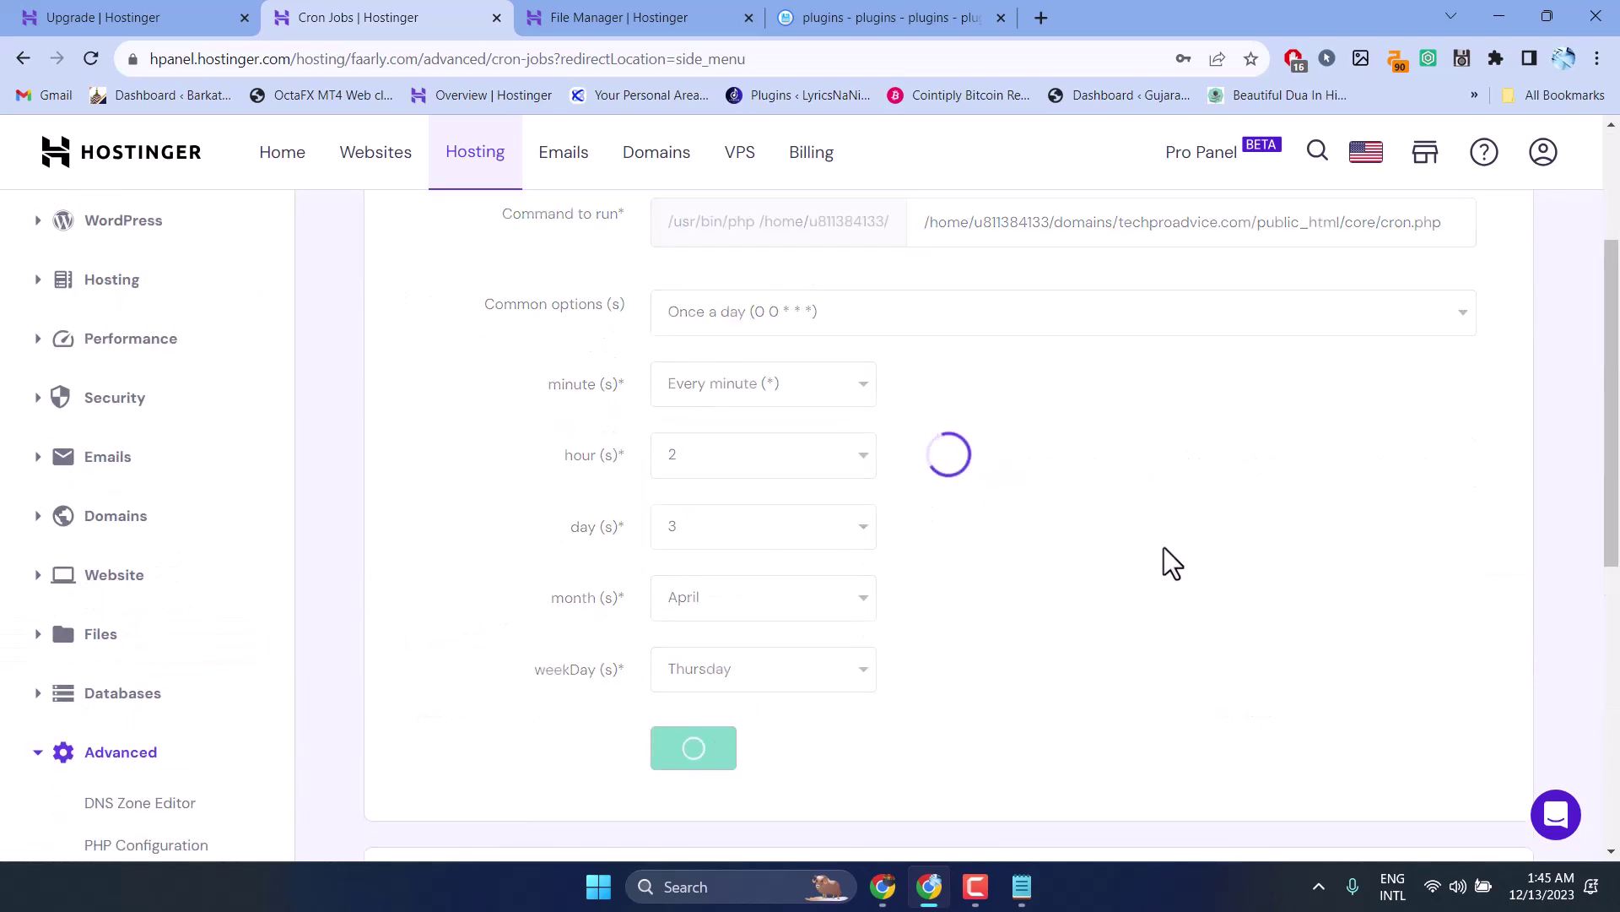
scroll(1164, 546, down, 5)
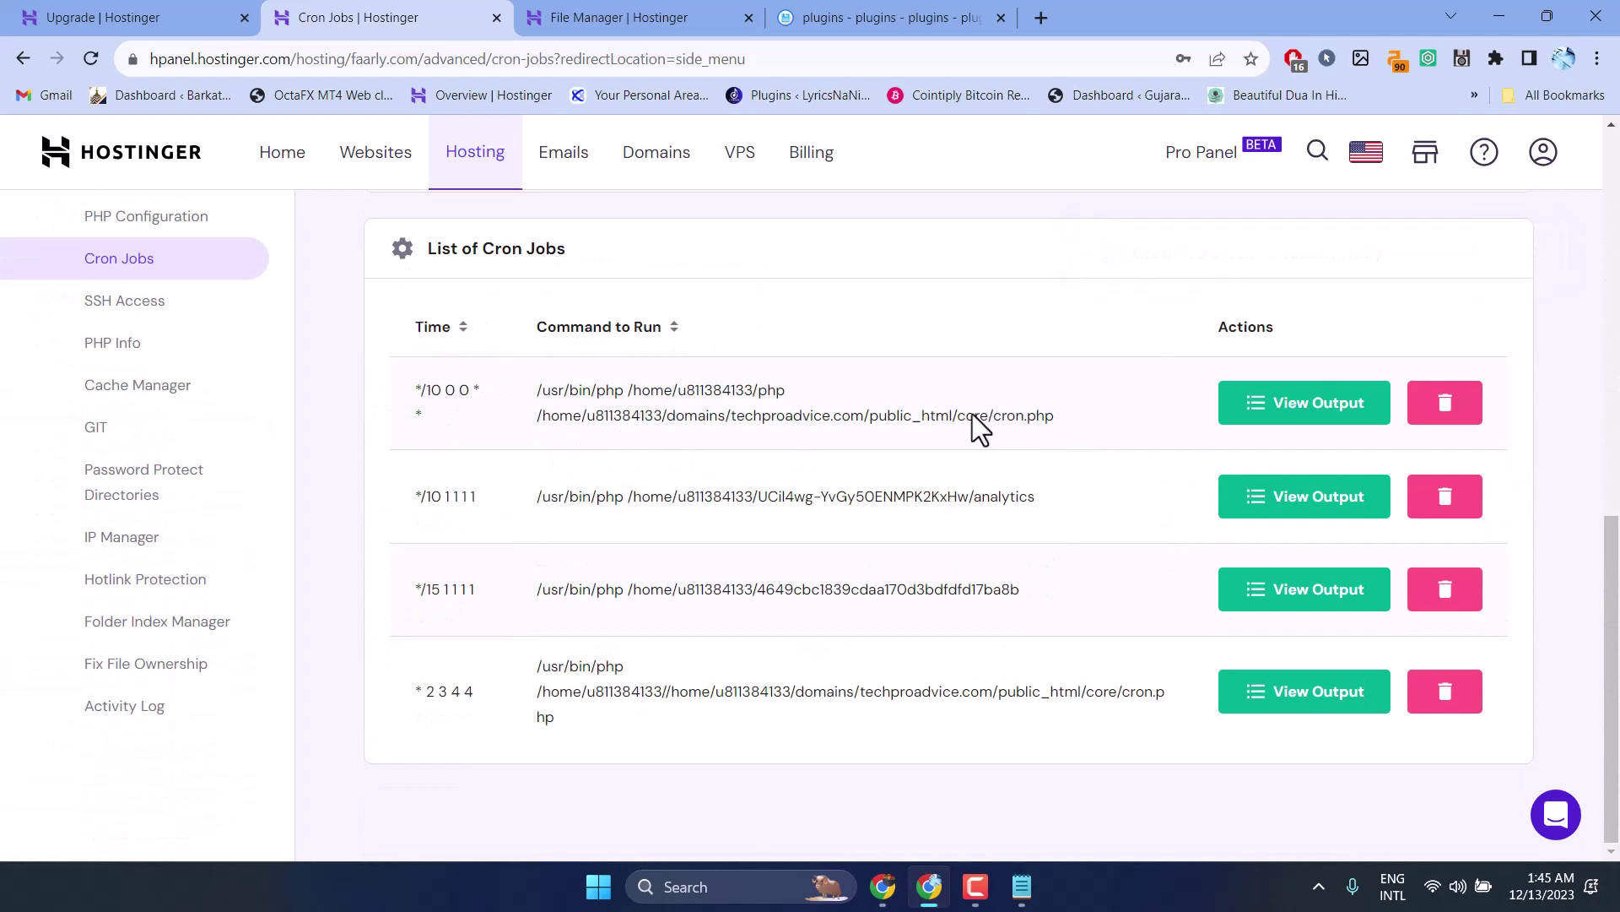
scroll(796, 420, up, 2)
scroll(796, 423, up, 4)
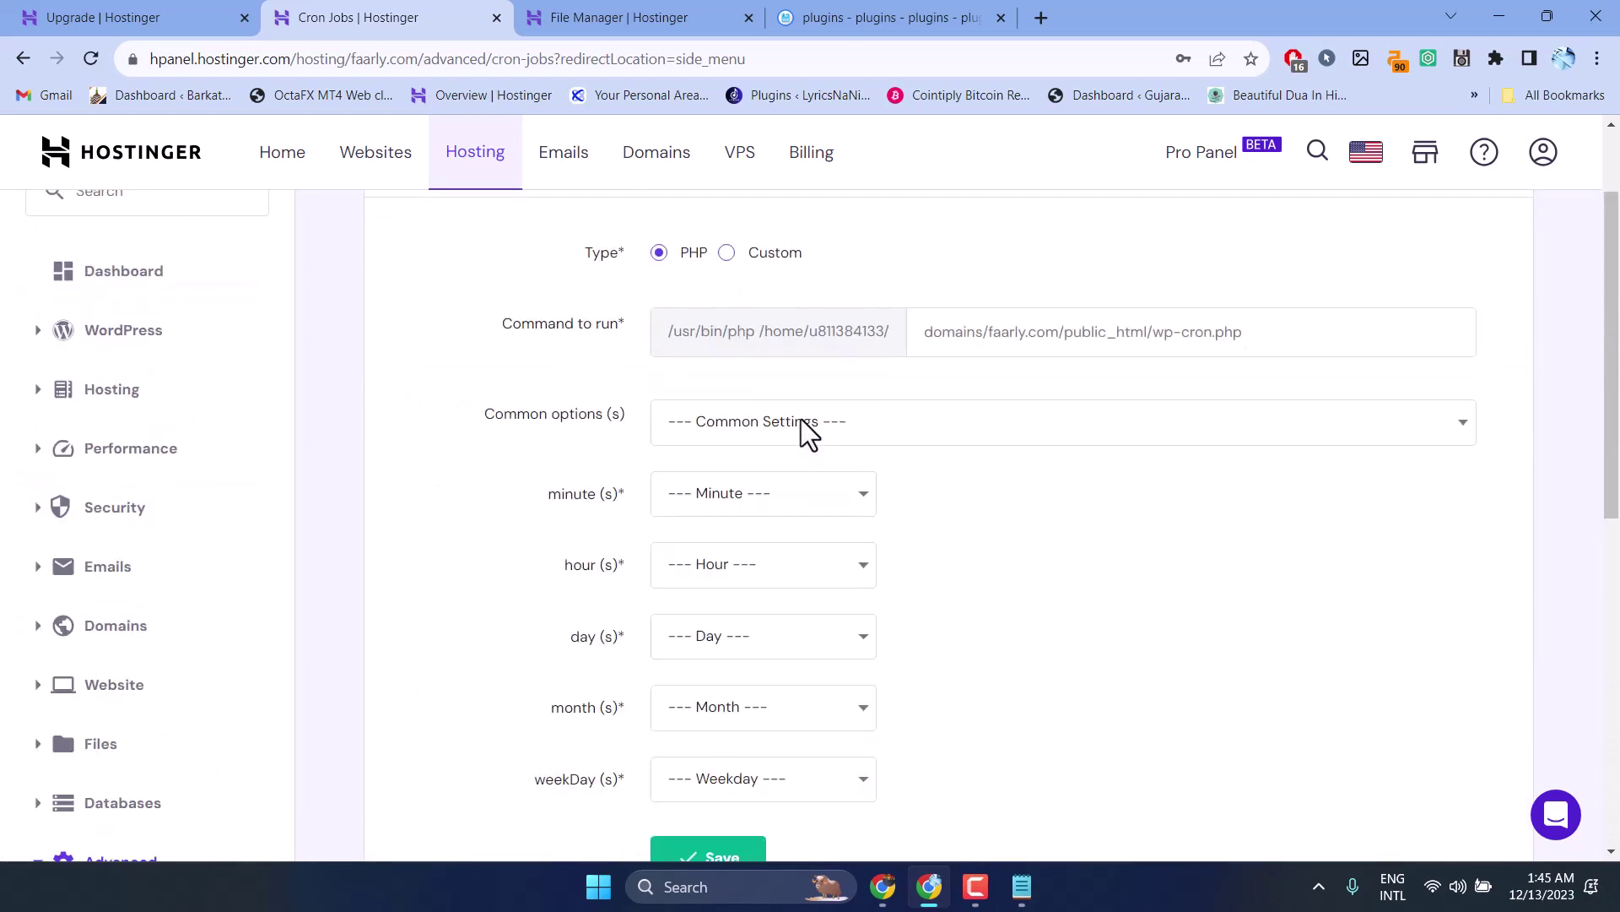